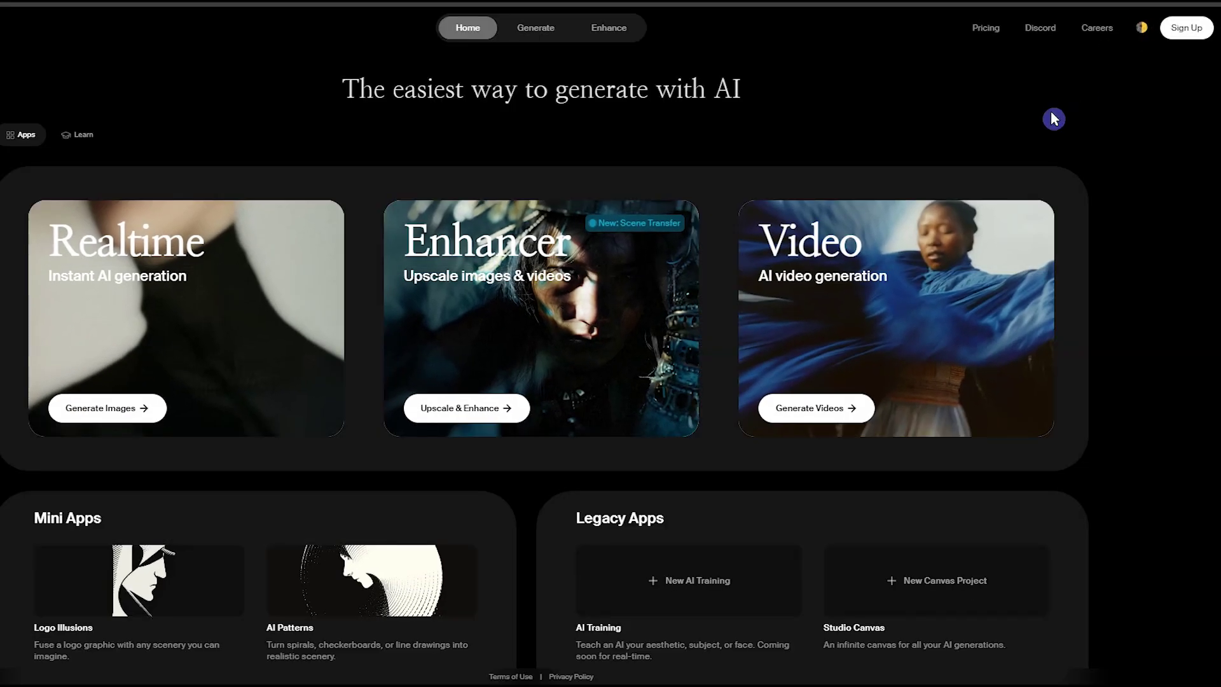
# Browse the Learn articles, then bring up the Sign Up login page.
pyautogui.click(72, 141)
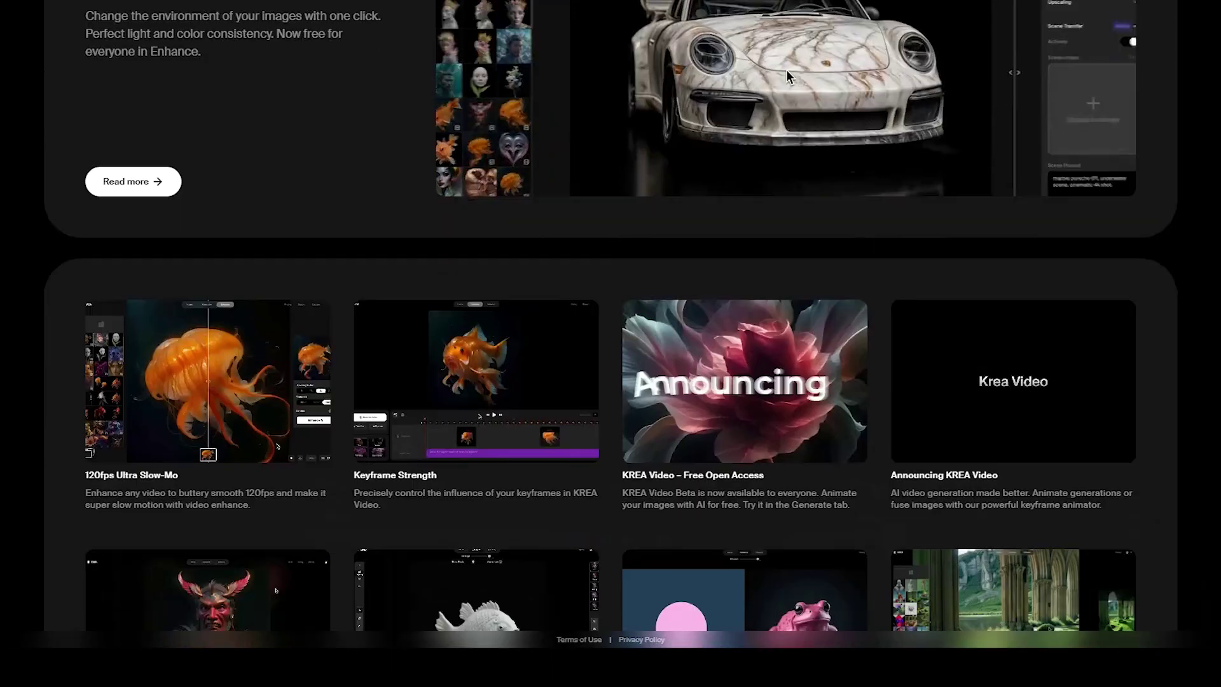
pyautogui.scroll(-7, 786, 70)
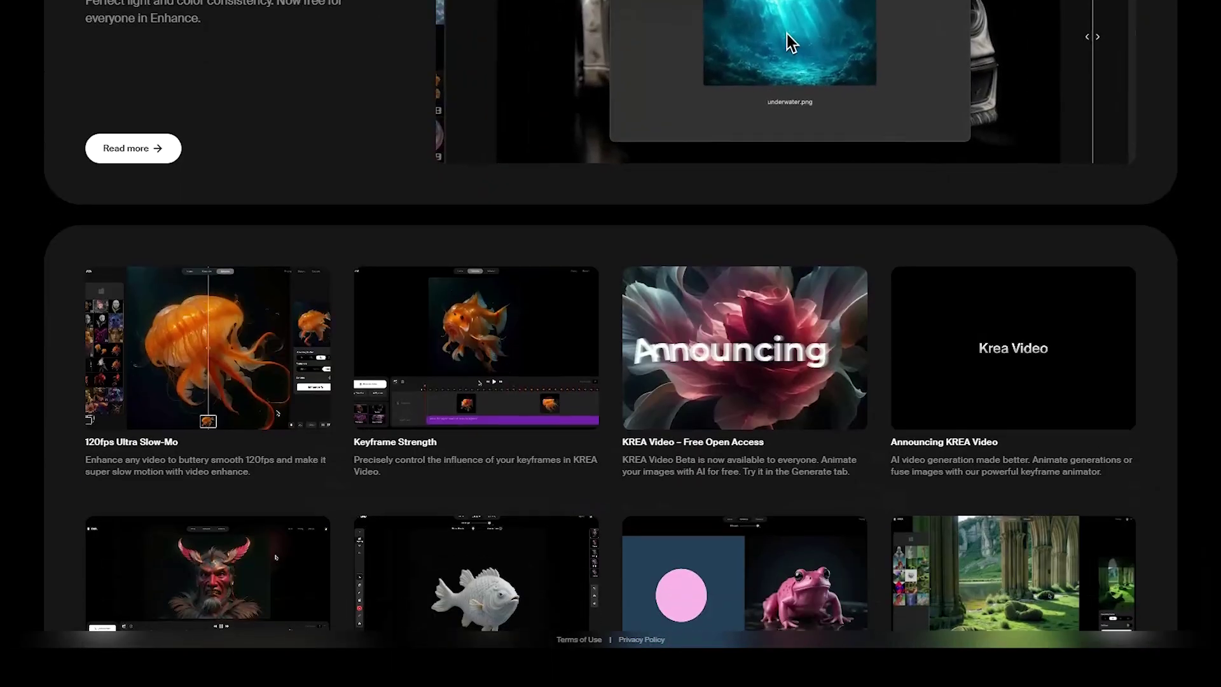
pyautogui.scroll(-4, 610, 318)
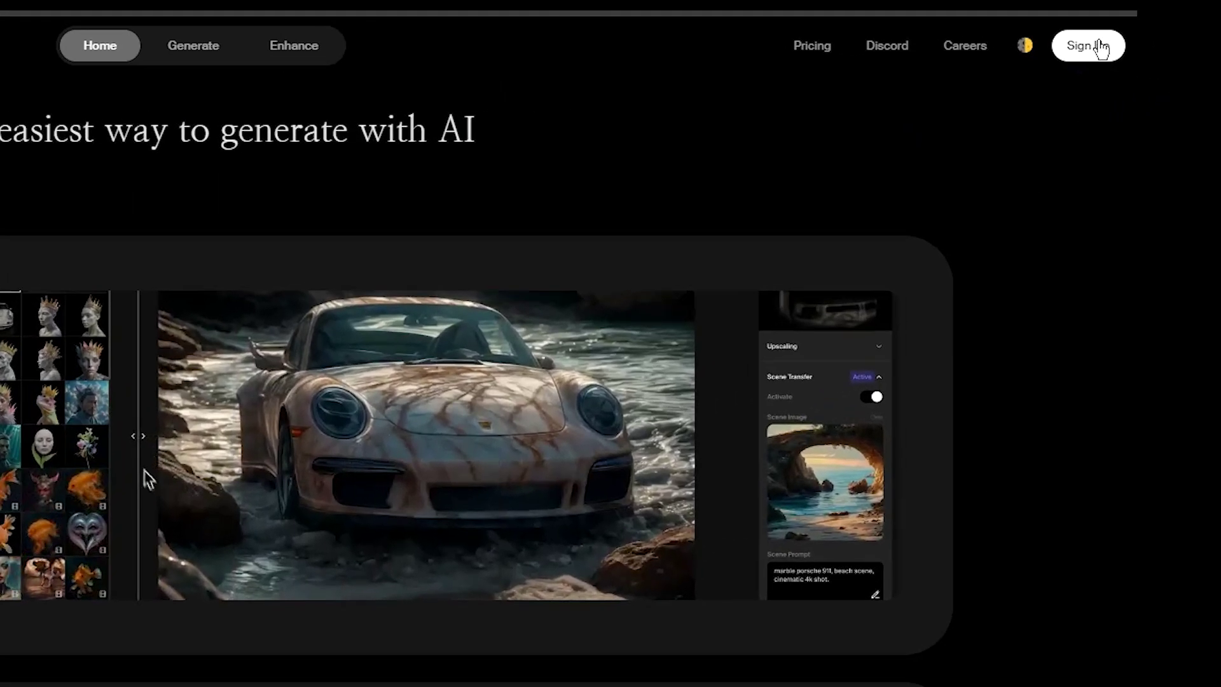
pyautogui.click(1185, 57)
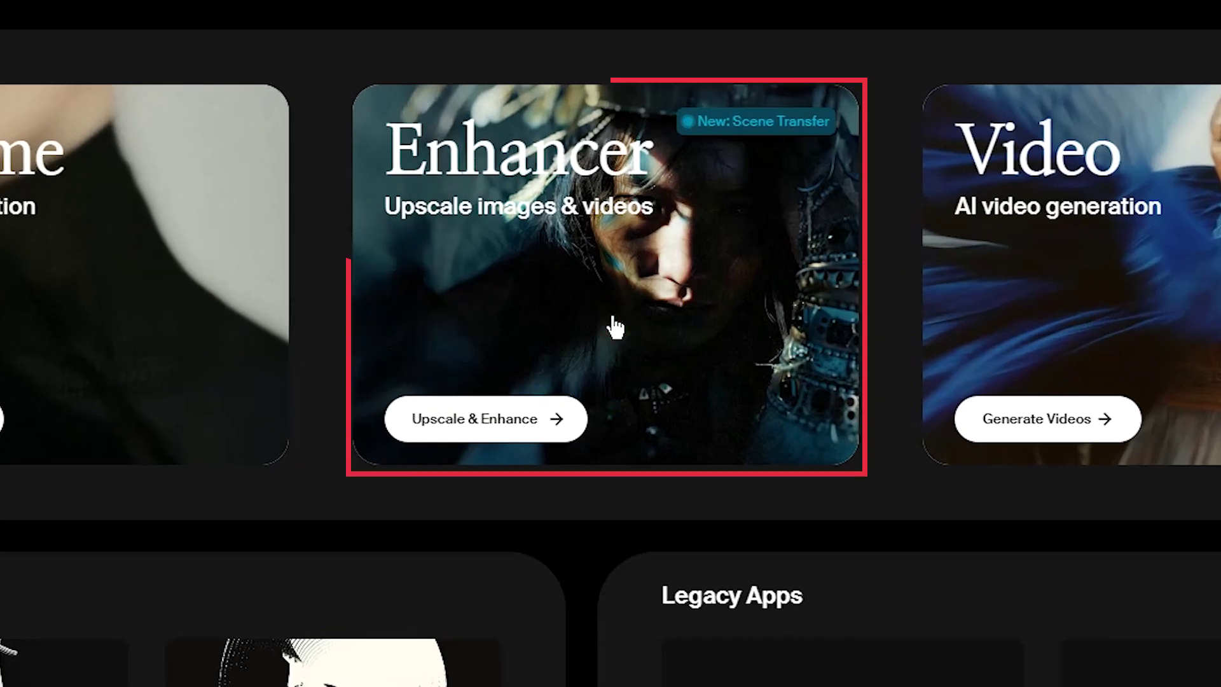
# Open the Enhancer and load the cartoon turtle image from the gallery for 2x upscaling.
pyautogui.click(611, 324)
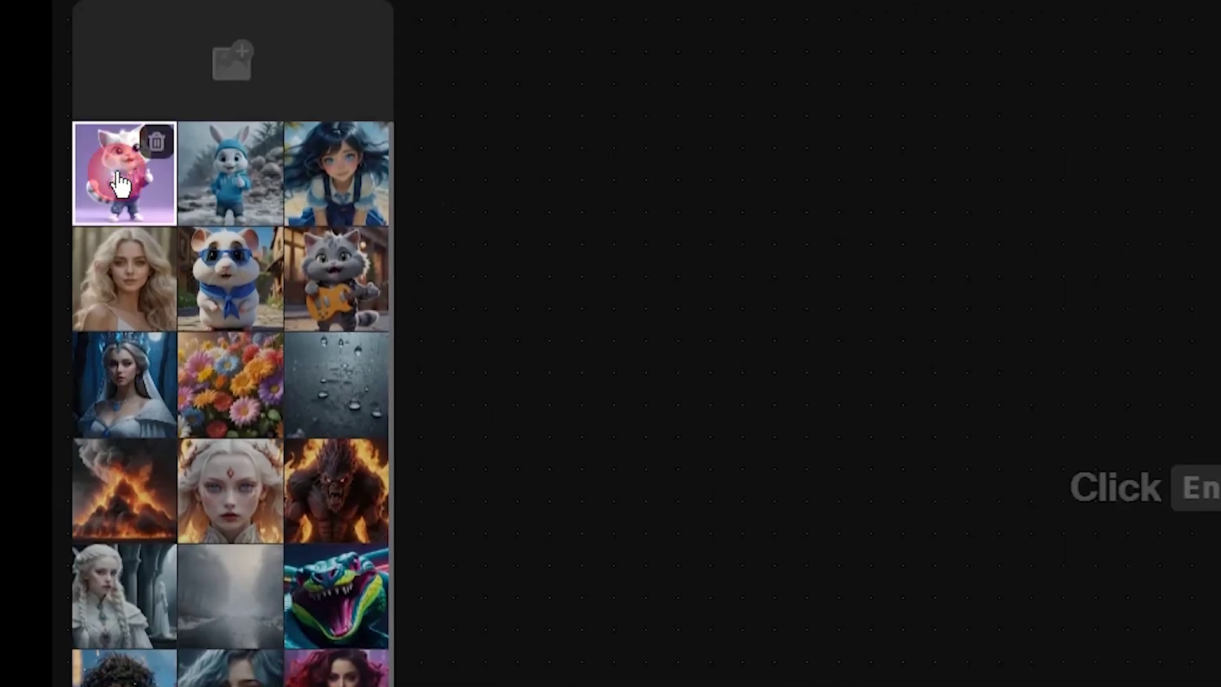
pyautogui.click(141, 54)
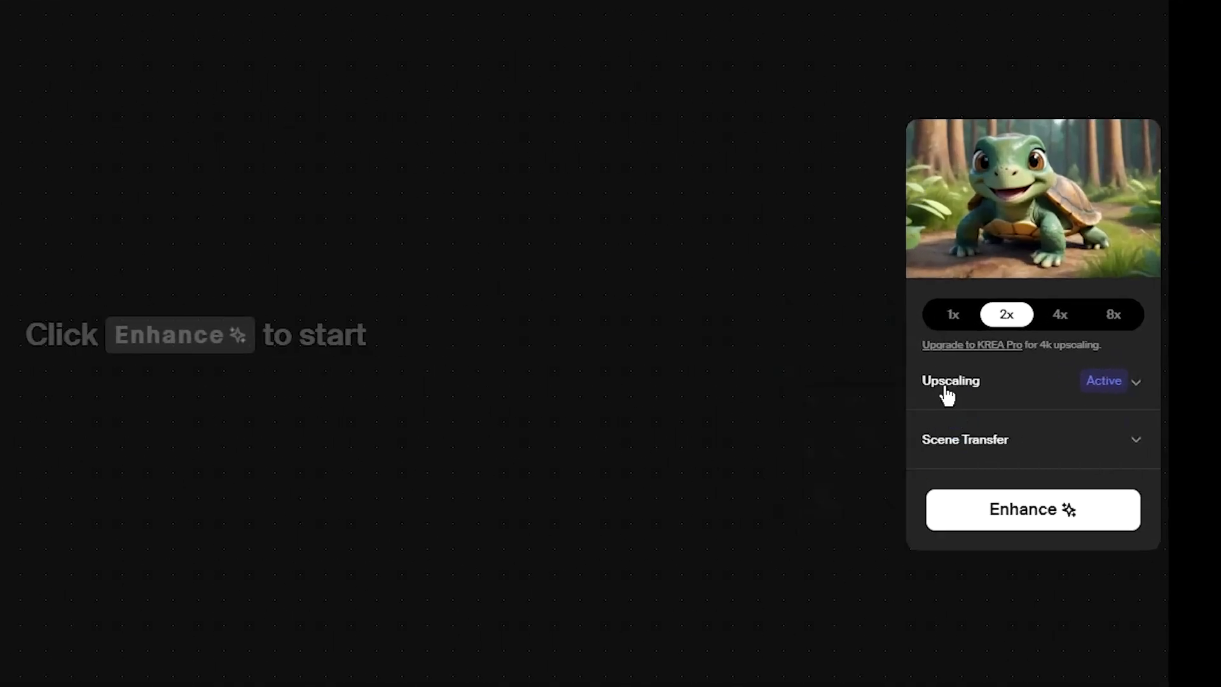
# Review the Upscaling prompt and sliders, then deactivate upscaling for the turtle image.
pyautogui.moveTo(1034, 350)
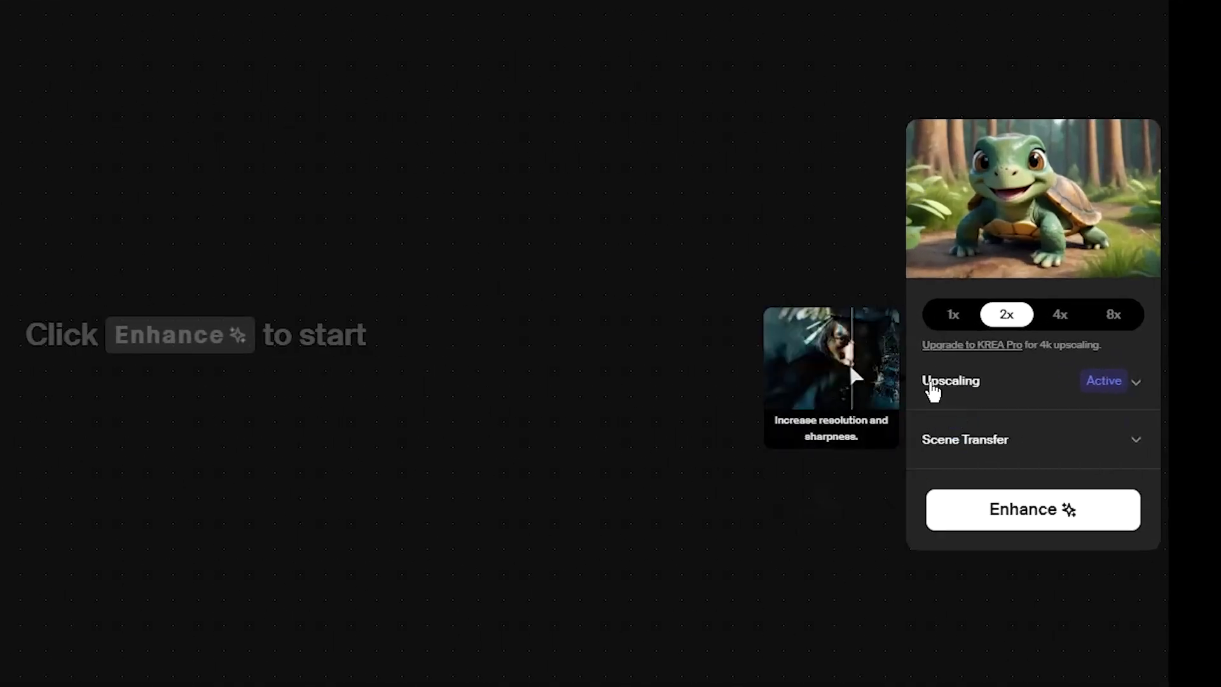
pyautogui.moveTo(943, 453)
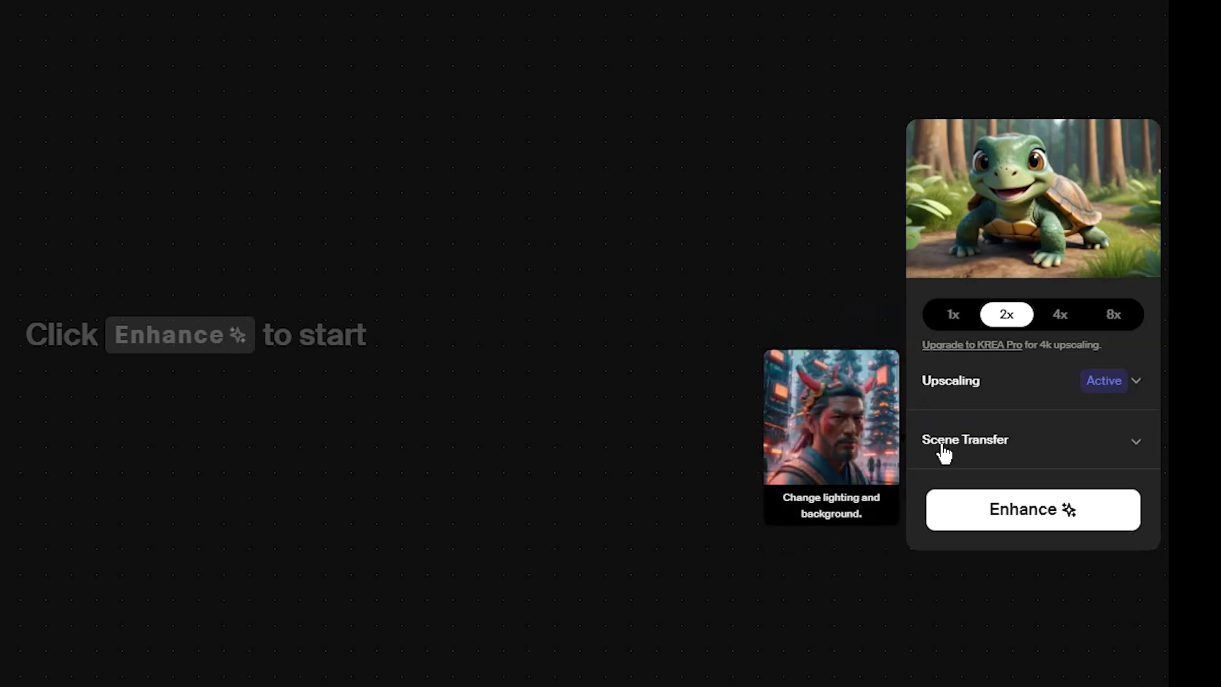
pyautogui.click(1134, 382)
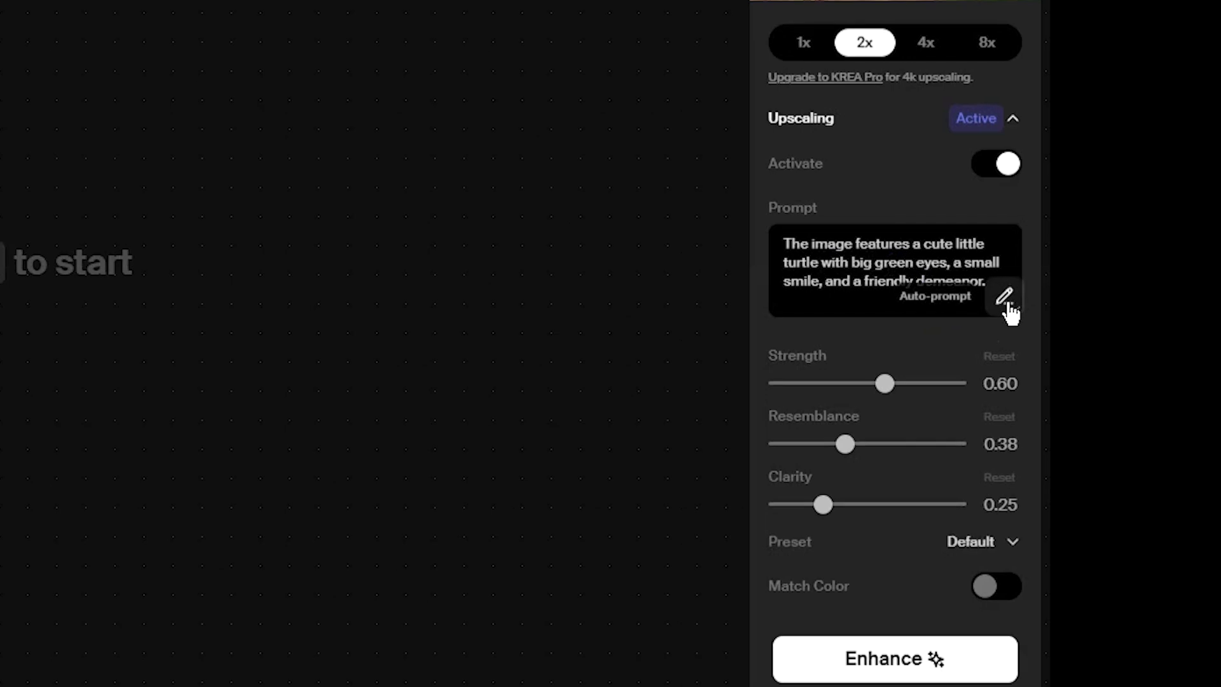
pyautogui.click(1005, 299)
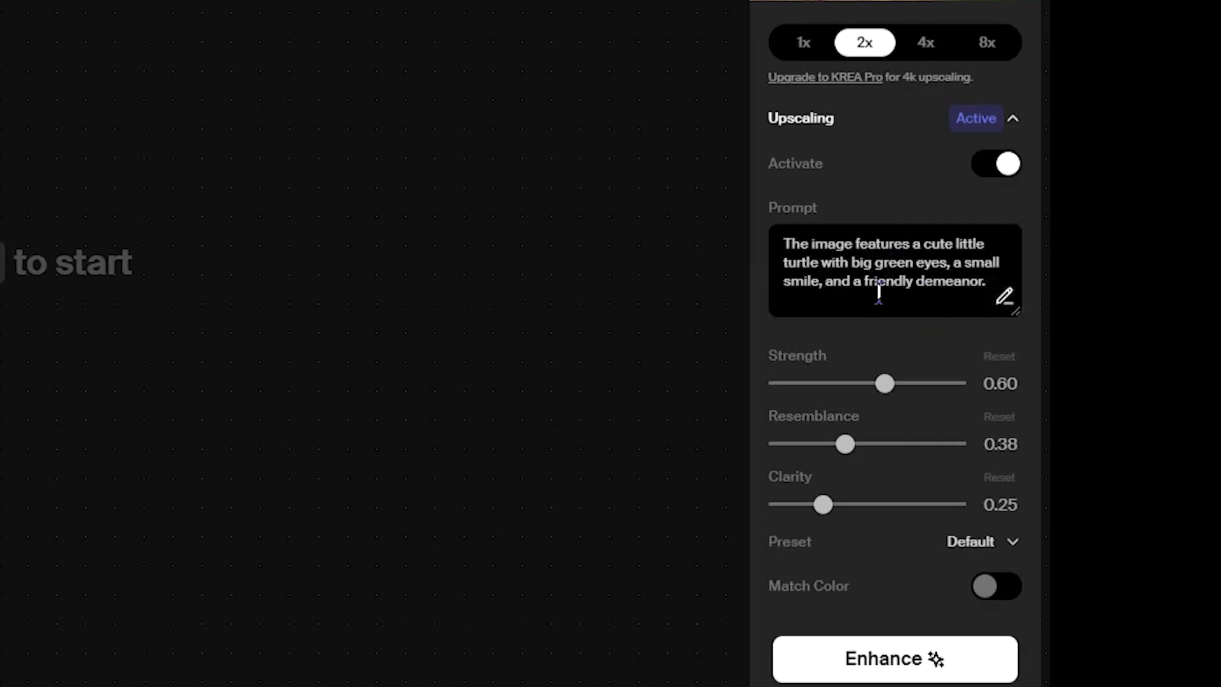
pyautogui.click(983, 278)
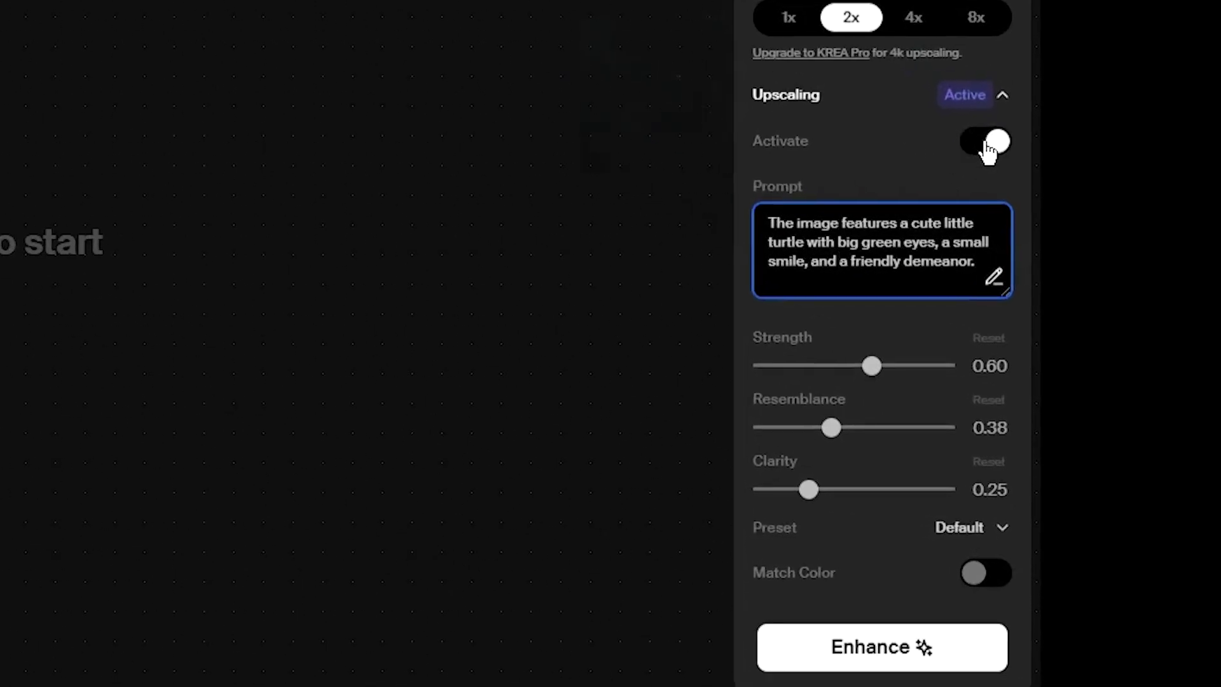
pyautogui.click(987, 146)
pyautogui.click(1002, 39)
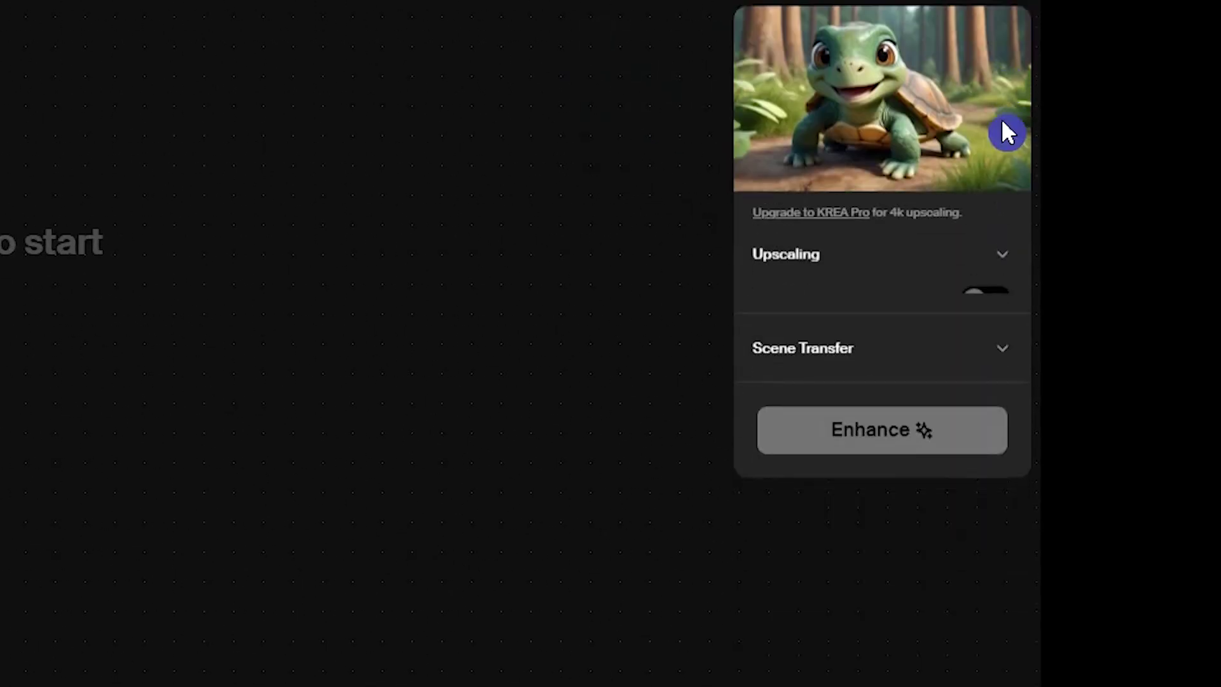
# Turn on Scene Transfer and generate a scene image from the floating village prompt.
pyautogui.click(1012, 340)
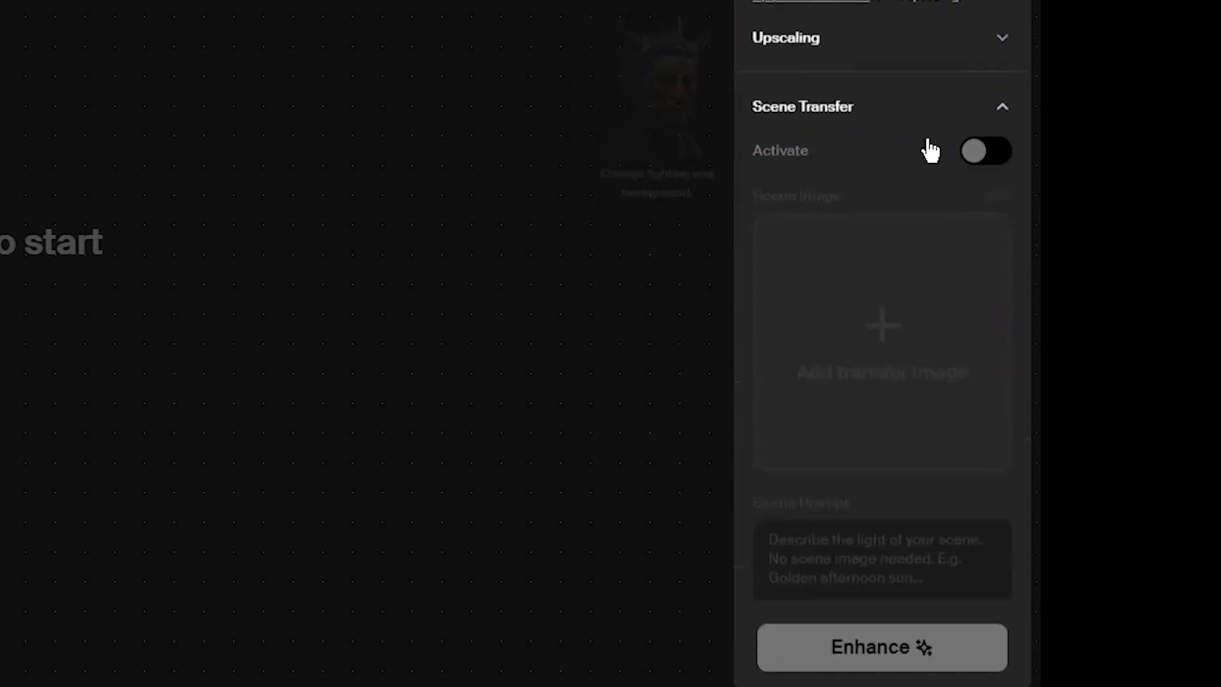
pyautogui.click(1002, 162)
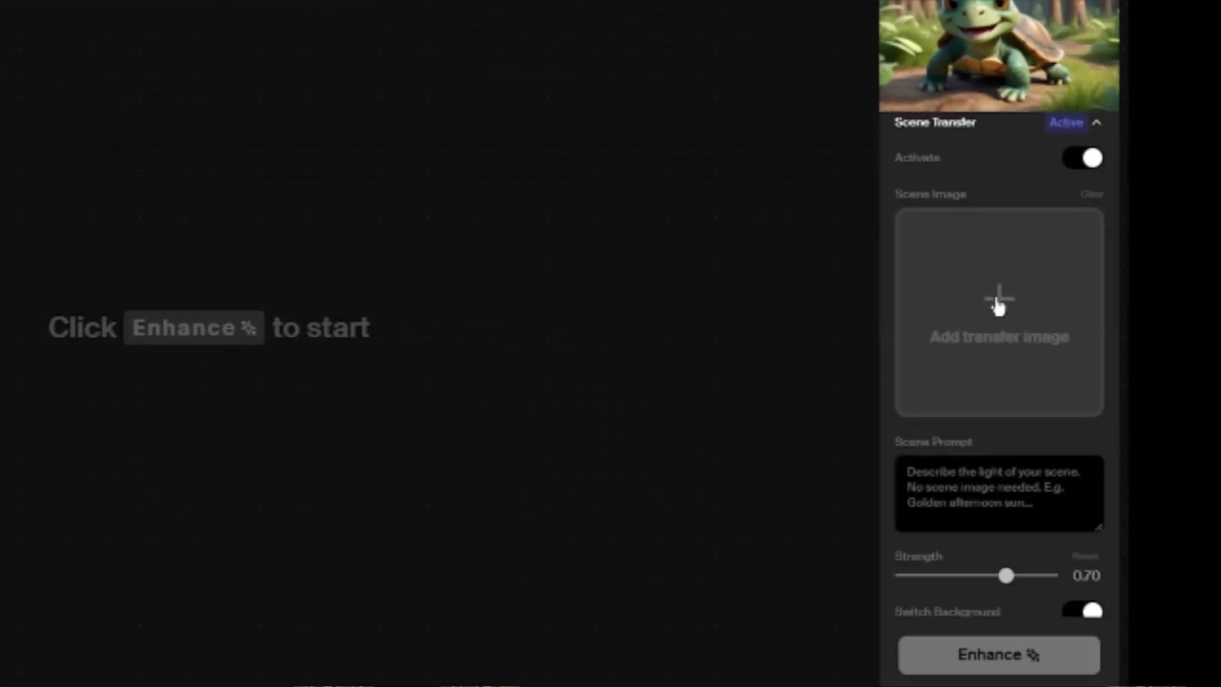
pyautogui.click(1002, 305)
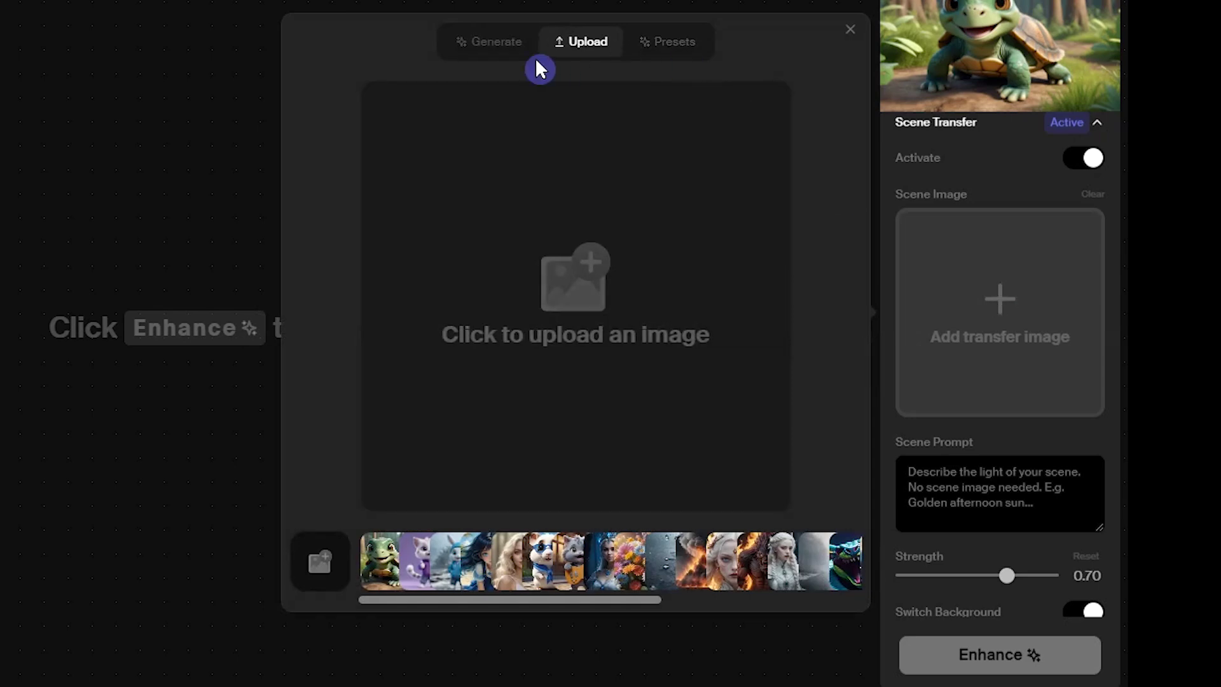
pyautogui.click(502, 43)
pyautogui.click(575, 566)
pyautogui.hotkey('ctrl', 'a')
pyautogui.write('A floating village, with houses on stilts and boats zigzagging between.')
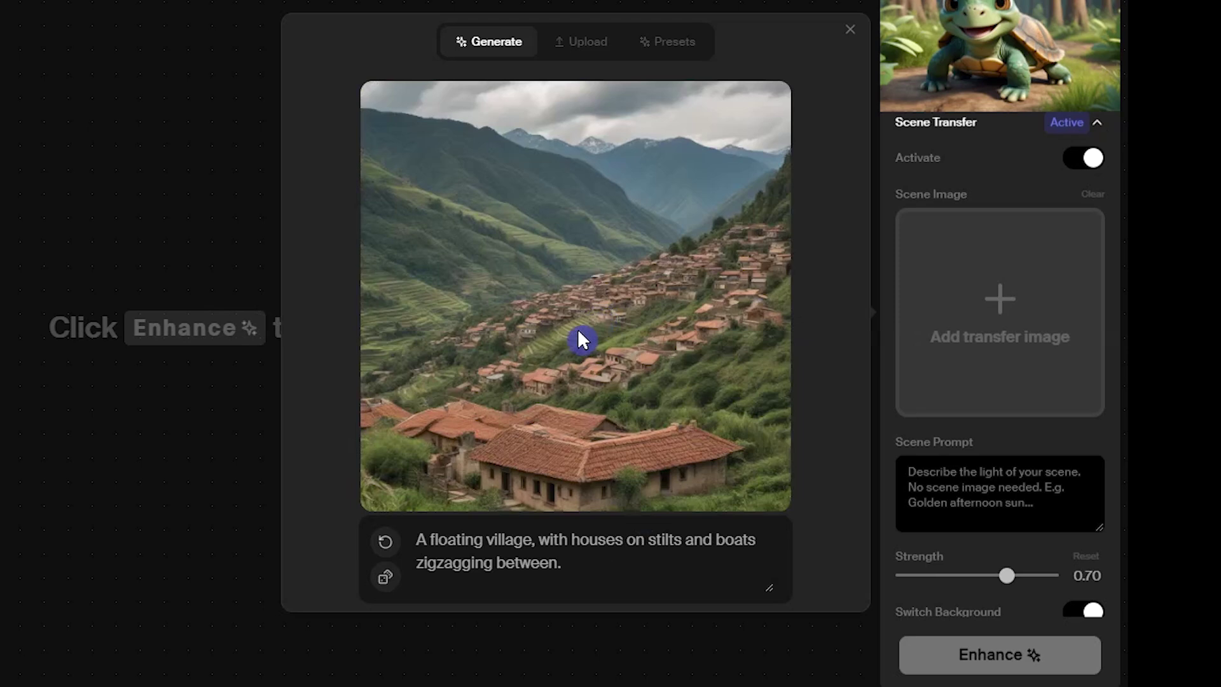
pyautogui.click(583, 340)
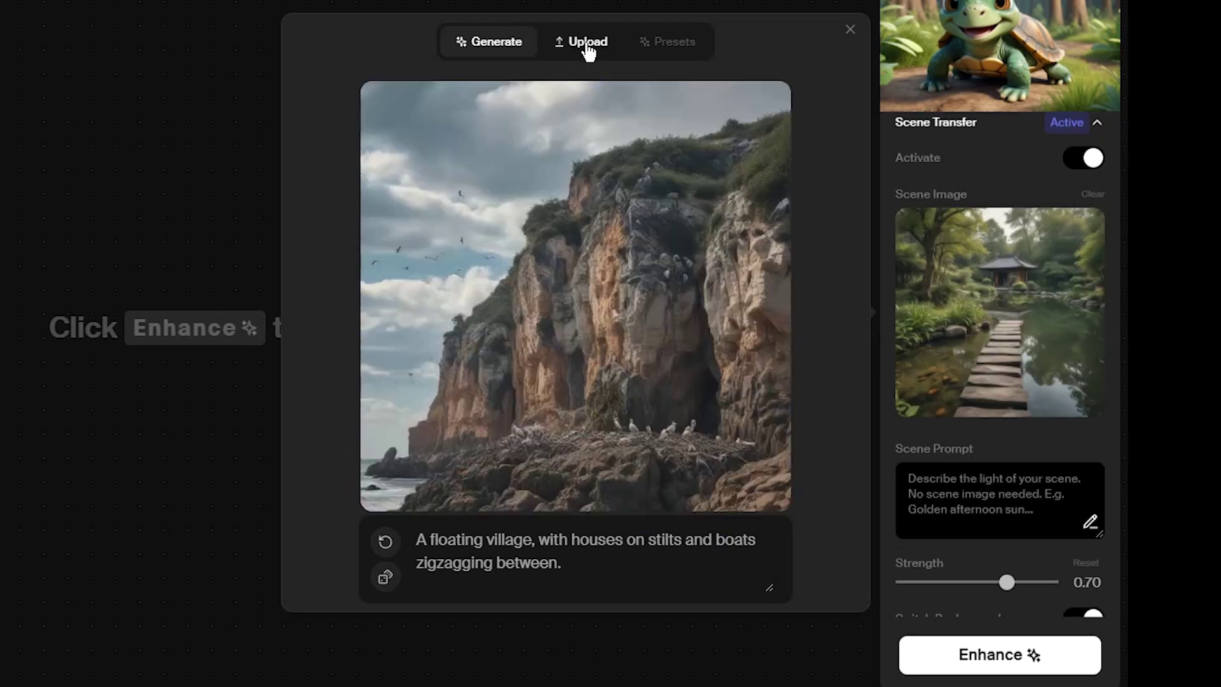
# Browse the Upload and Presets scene image options.
pyautogui.click(586, 43)
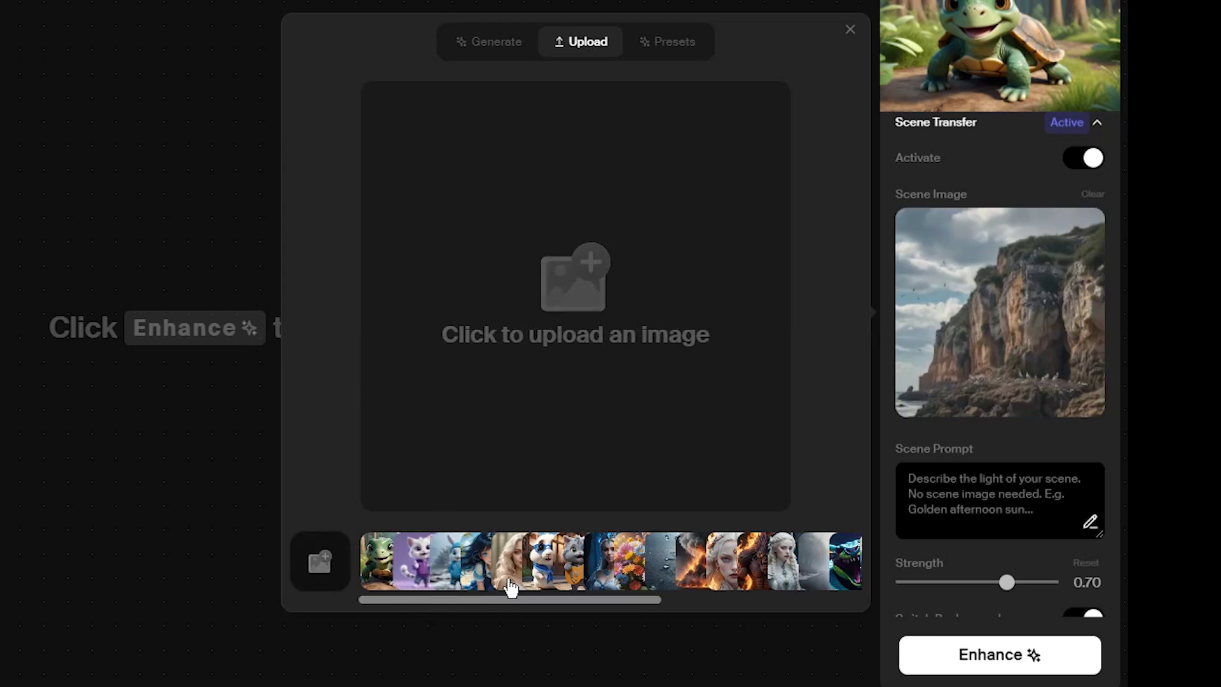
pyautogui.click(678, 46)
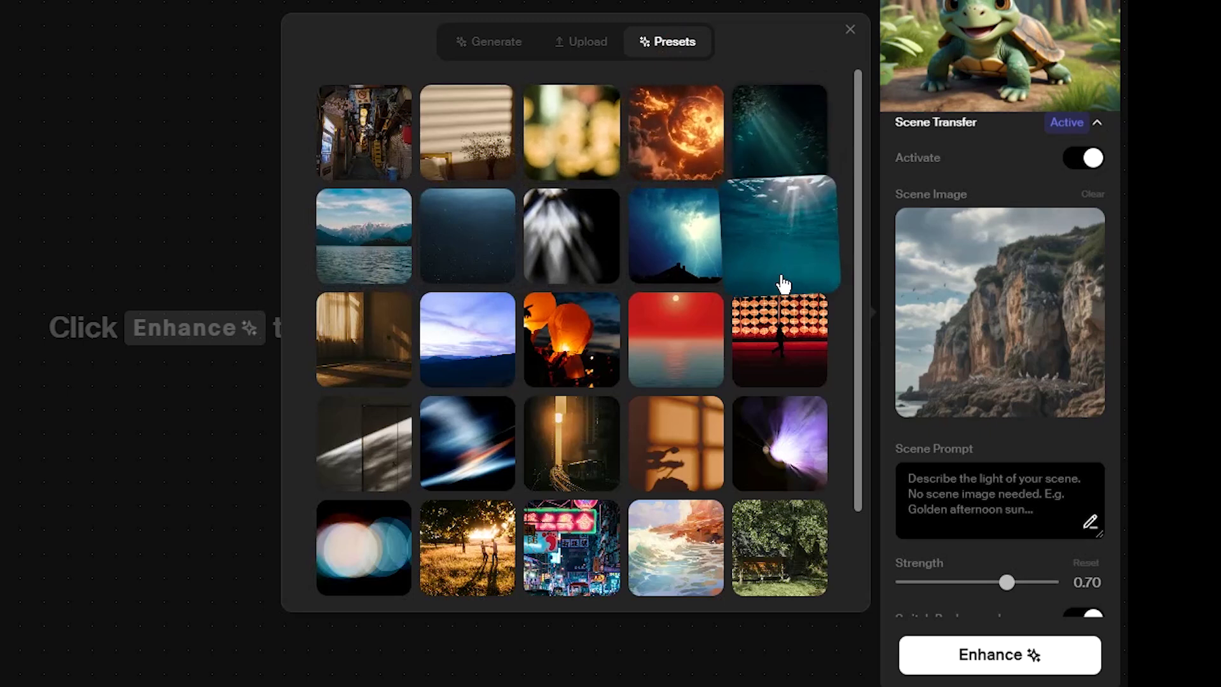
pyautogui.scroll(-2, 480, 450)
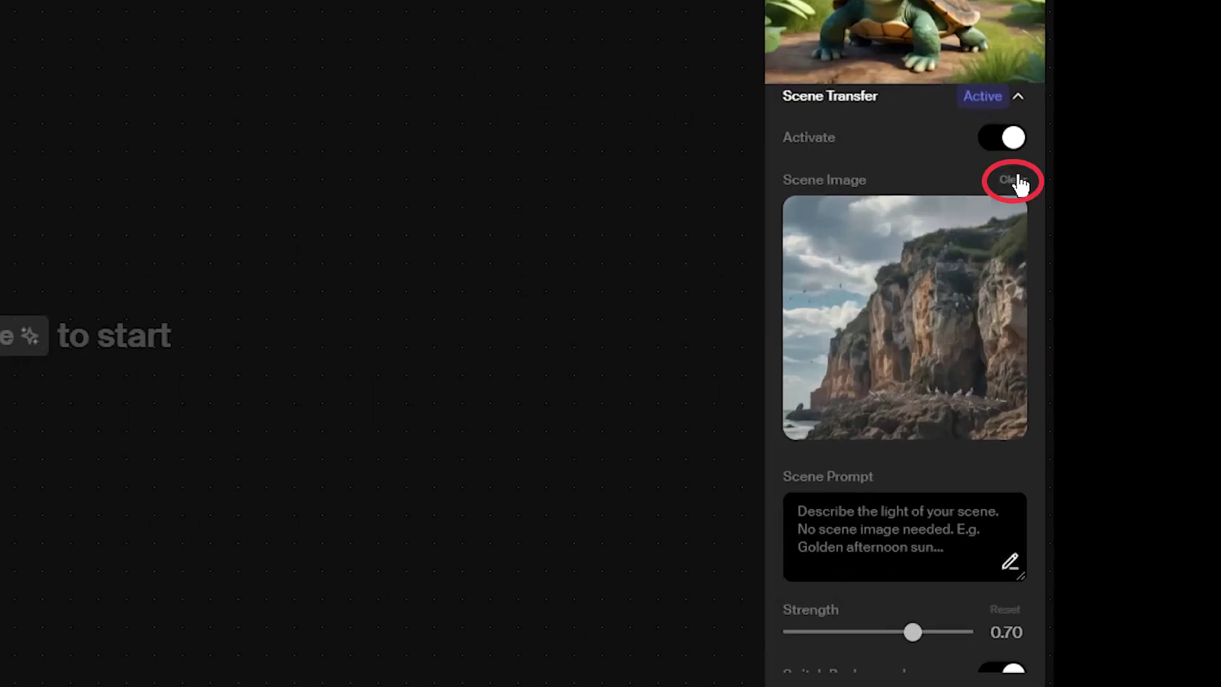
# Clear the cliff image, write the green brown-eyed turtle beach prompt, and set strength 0.70.
pyautogui.click(1017, 183)
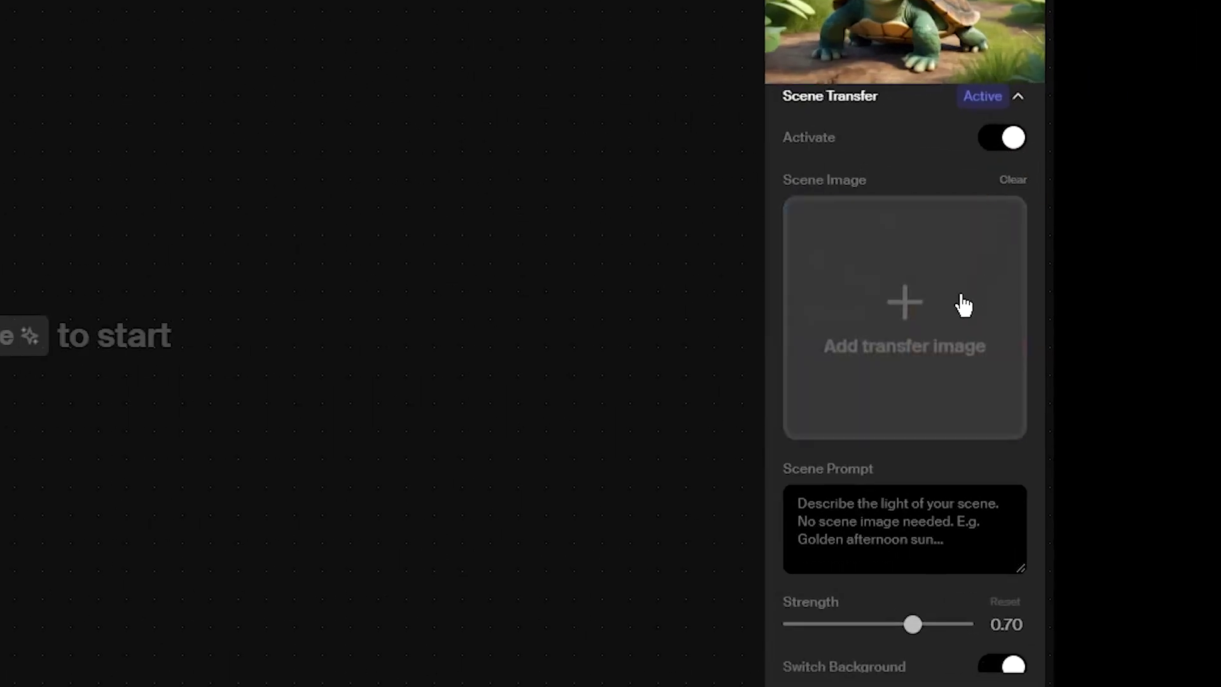
pyautogui.click(893, 522)
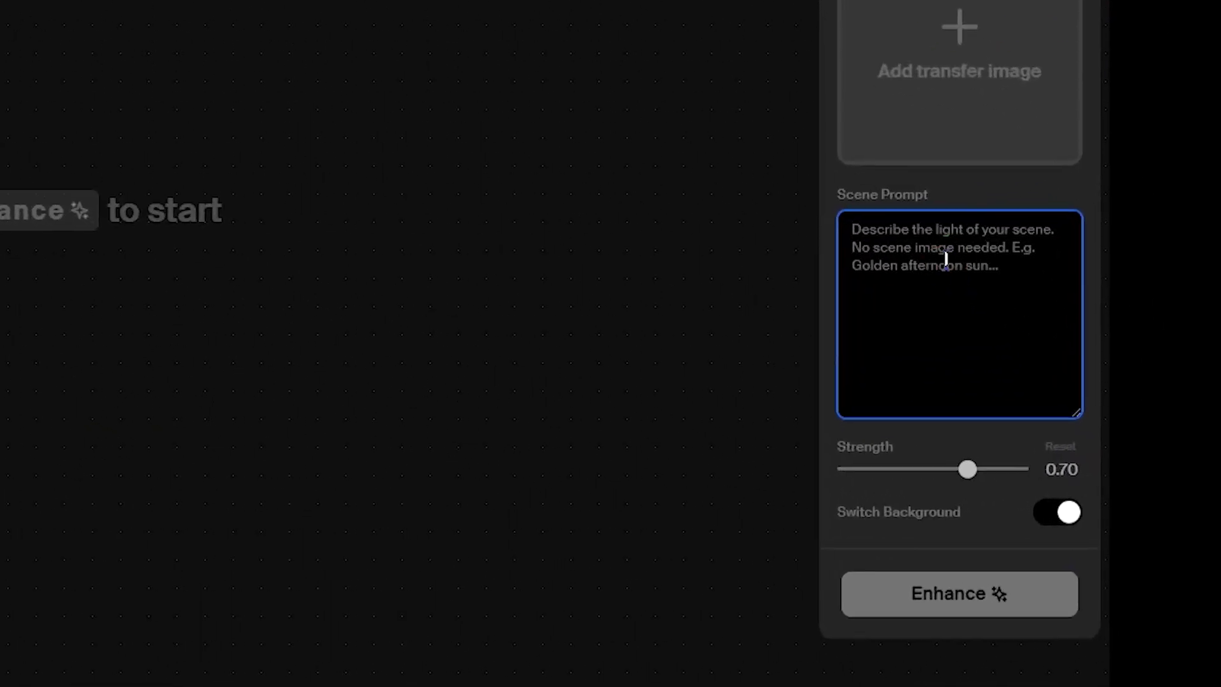
pyautogui.write('The image features a cute little turtle with big green eyes, a small smile, and a friendly demeanor.')
pyautogui.click(851, 248)
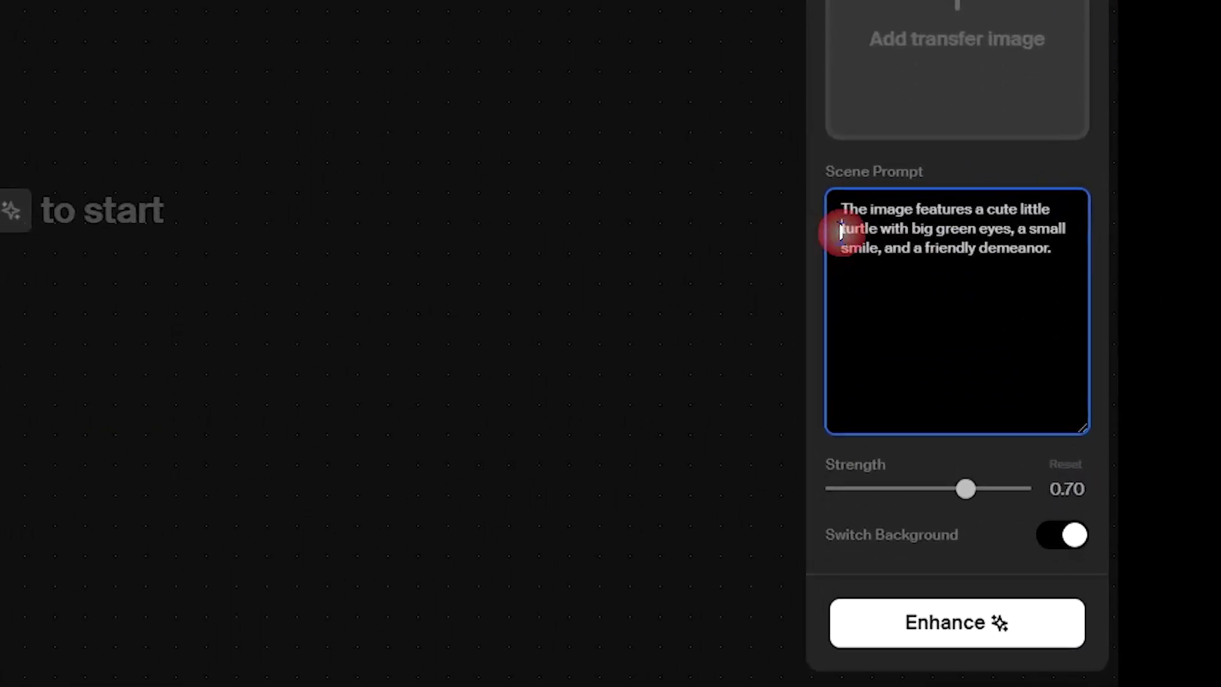
pyautogui.write('green')
pyautogui.doubleClick(983, 234)
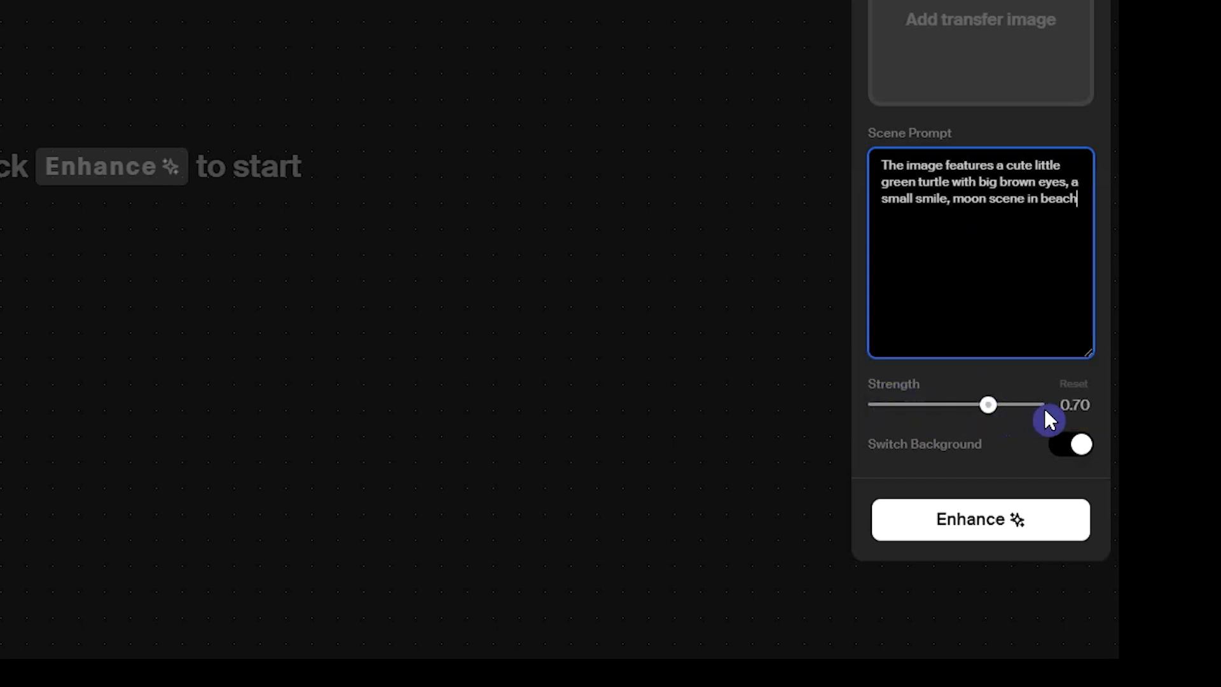
pyautogui.moveTo(992, 412)
pyautogui.mouseDown()
pyautogui.moveTo(1043, 416)
pyautogui.moveTo(872, 410)
pyautogui.moveTo(989, 412)
pyautogui.mouseUp()
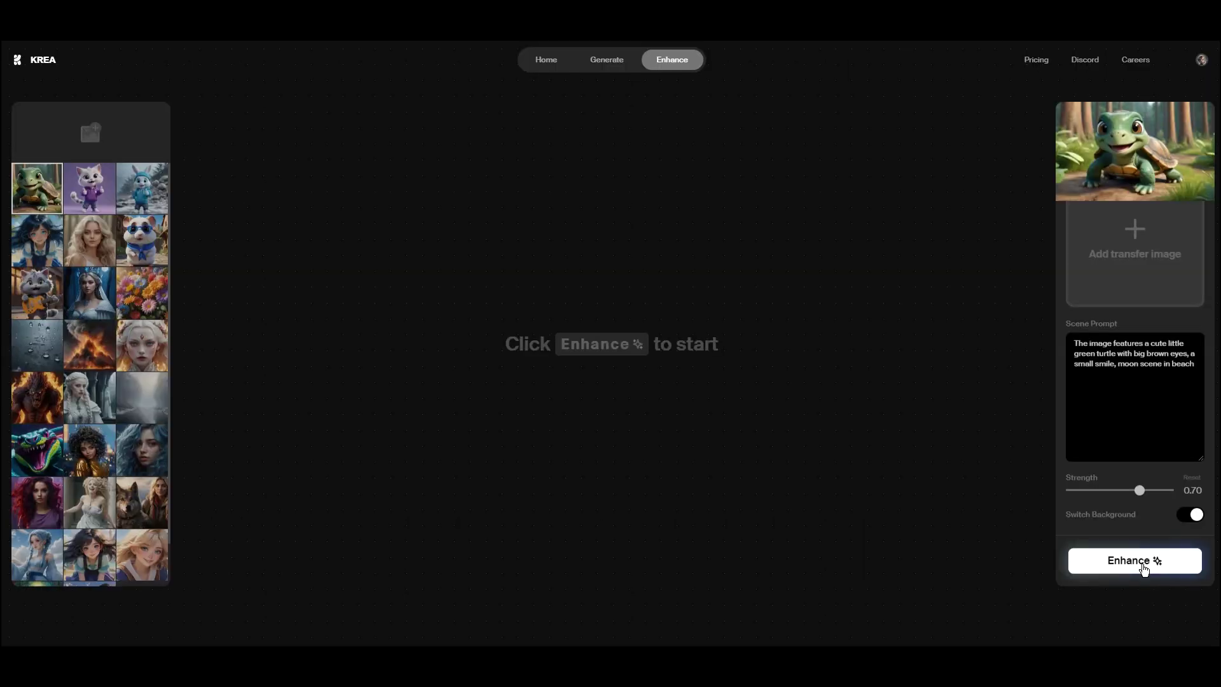
# Run the Scene Transfer enhancement on the cartoon turtle image.
pyautogui.click(998, 559)
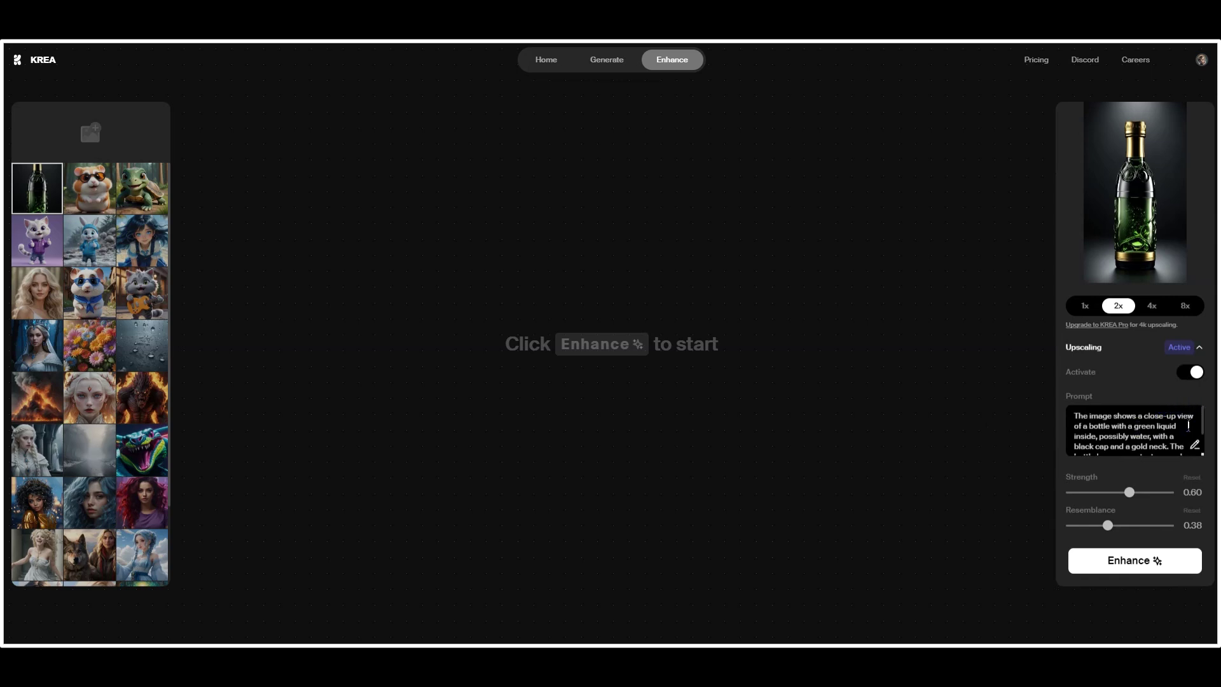
# Lower the bottle's strength to 0.12 and turn on Match Color.
pyautogui.scroll(-2, 1188, 425)
pyautogui.scroll(2, 1188, 424)
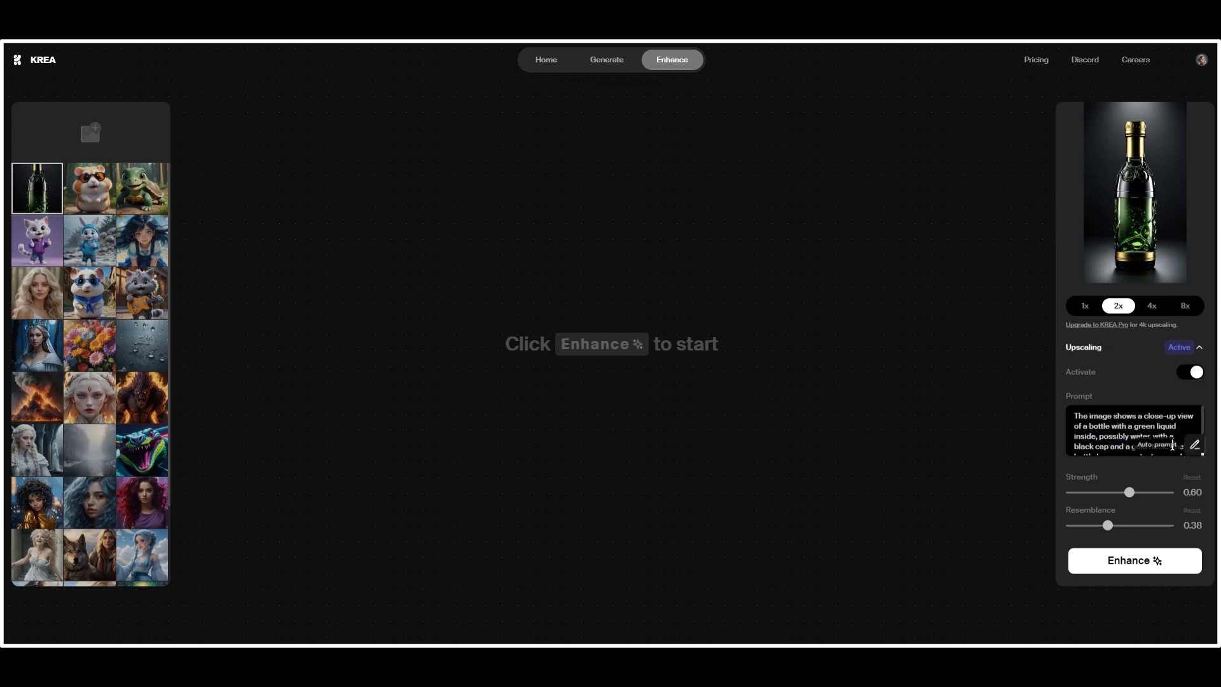
pyautogui.scroll(-2, 1132, 483)
pyautogui.moveTo(1129, 368); pyautogui.dragTo(1094, 374)
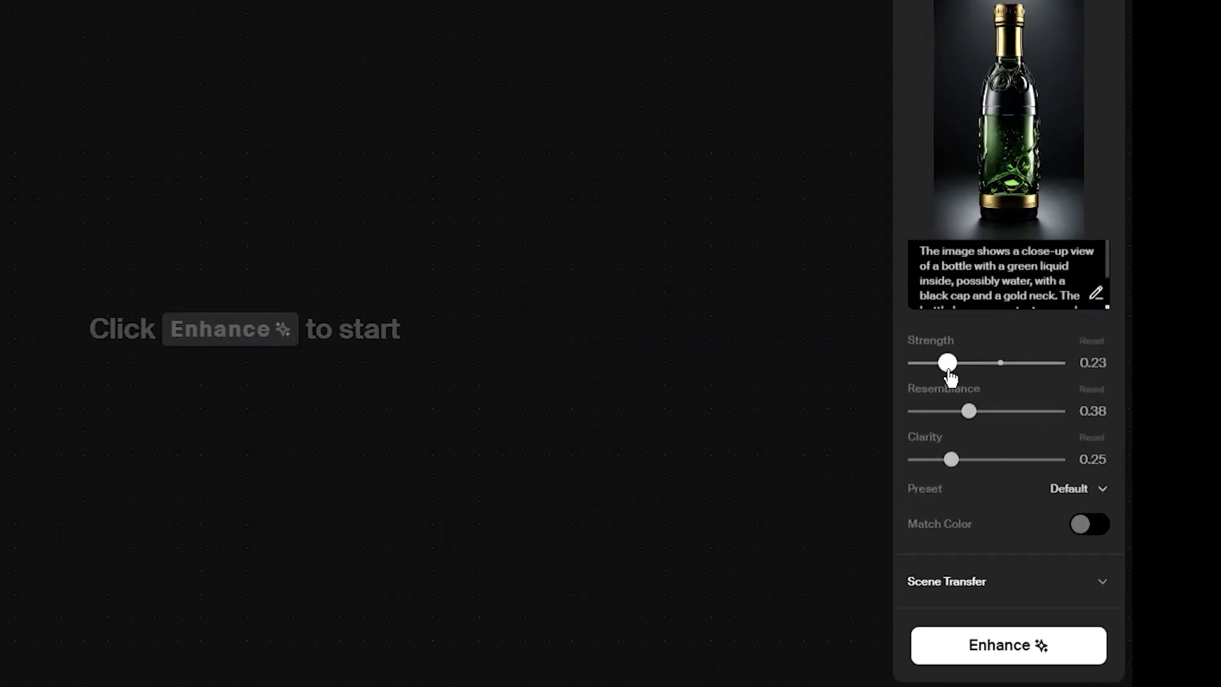
pyautogui.moveTo(950, 377); pyautogui.dragTo(940, 378)
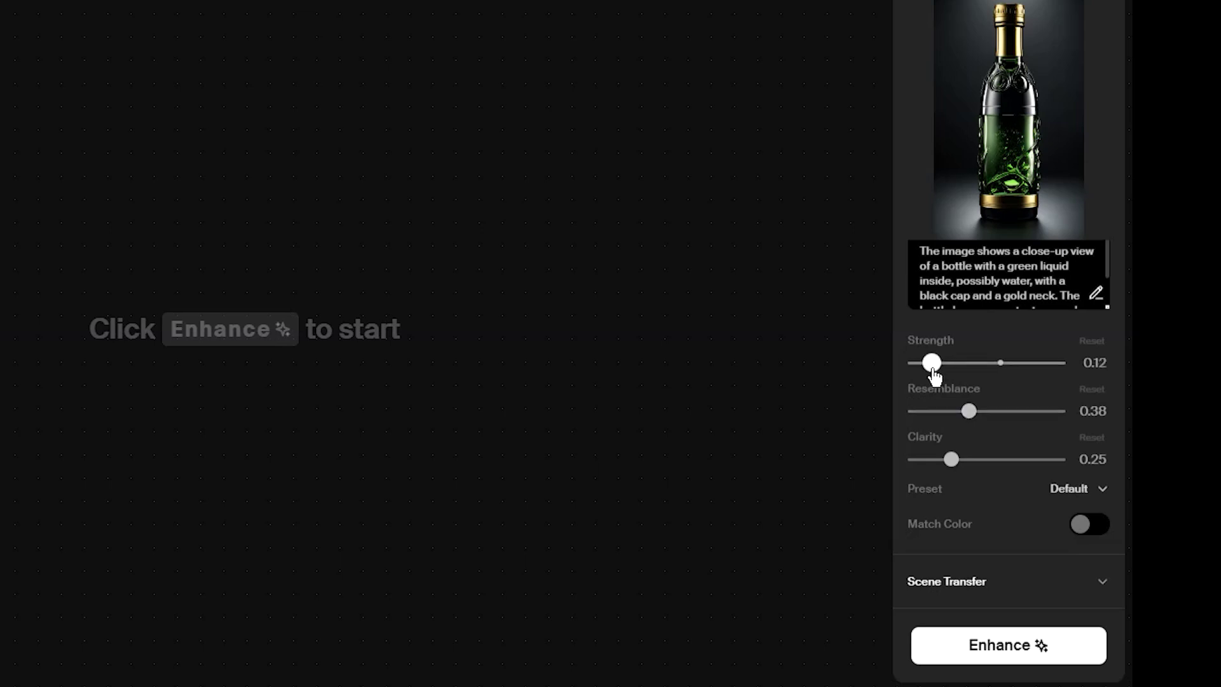
pyautogui.click(1089, 525)
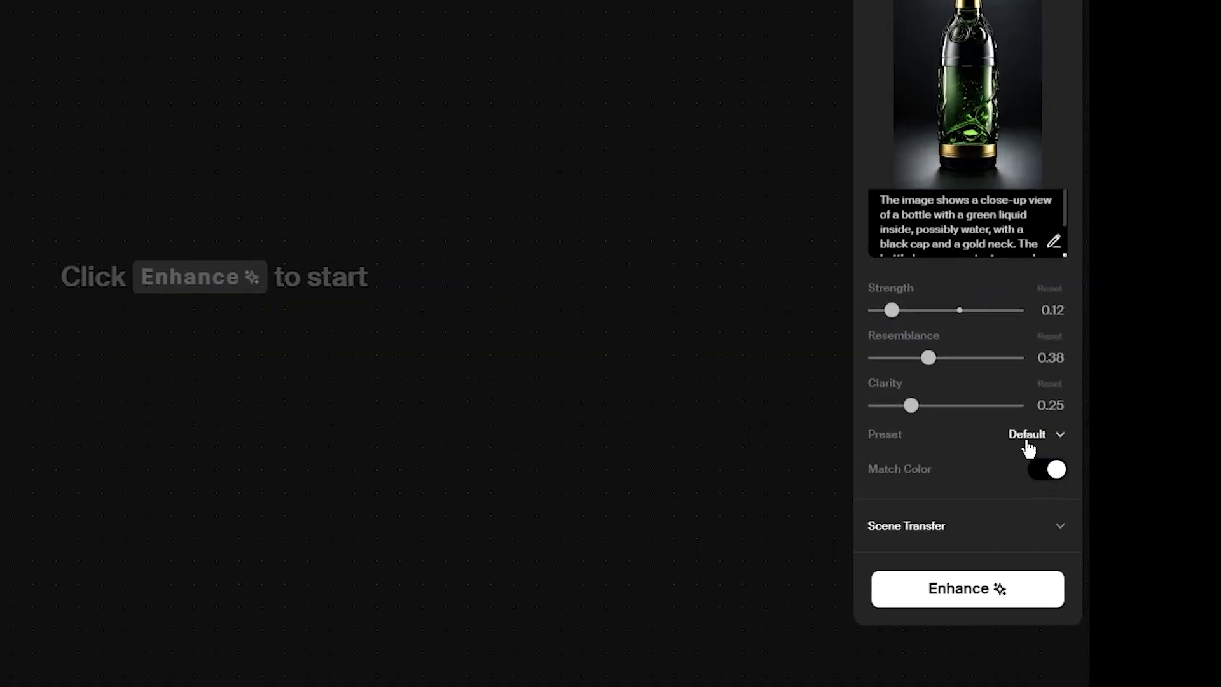
# Auto-generate a prompt for the flower scene under Scene Transfer and enhance the bottle.
pyautogui.scroll(3, 973, 441)
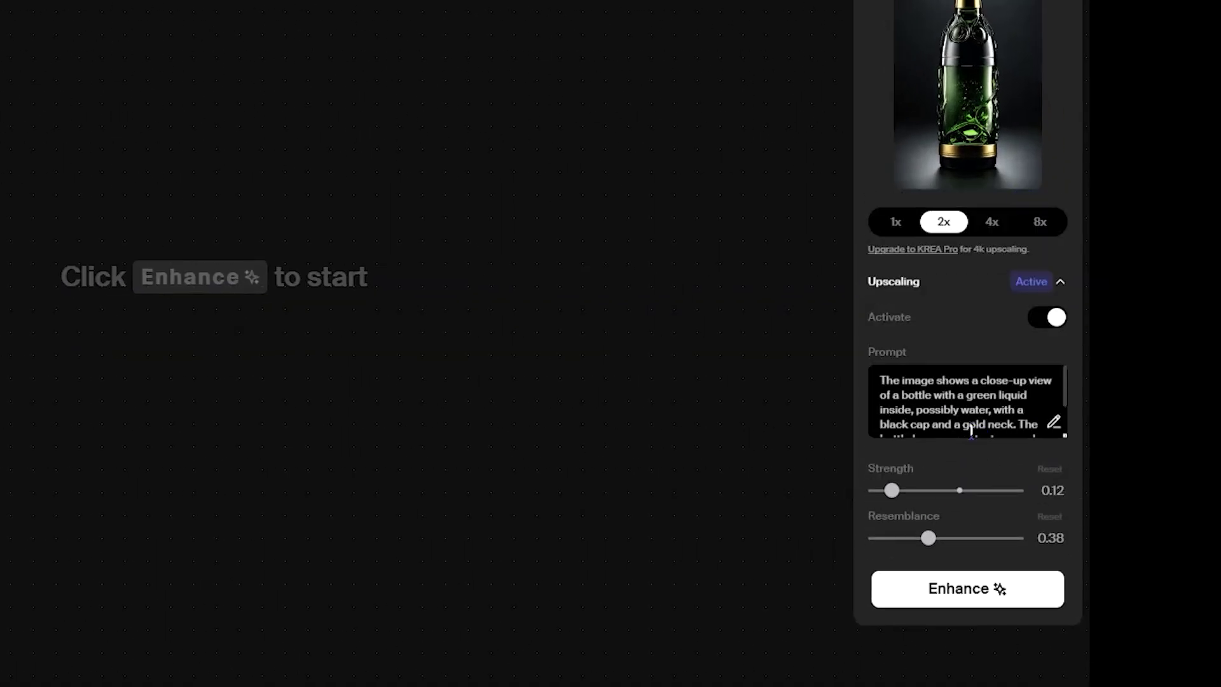
pyautogui.click(1060, 283)
pyautogui.click(1070, 434)
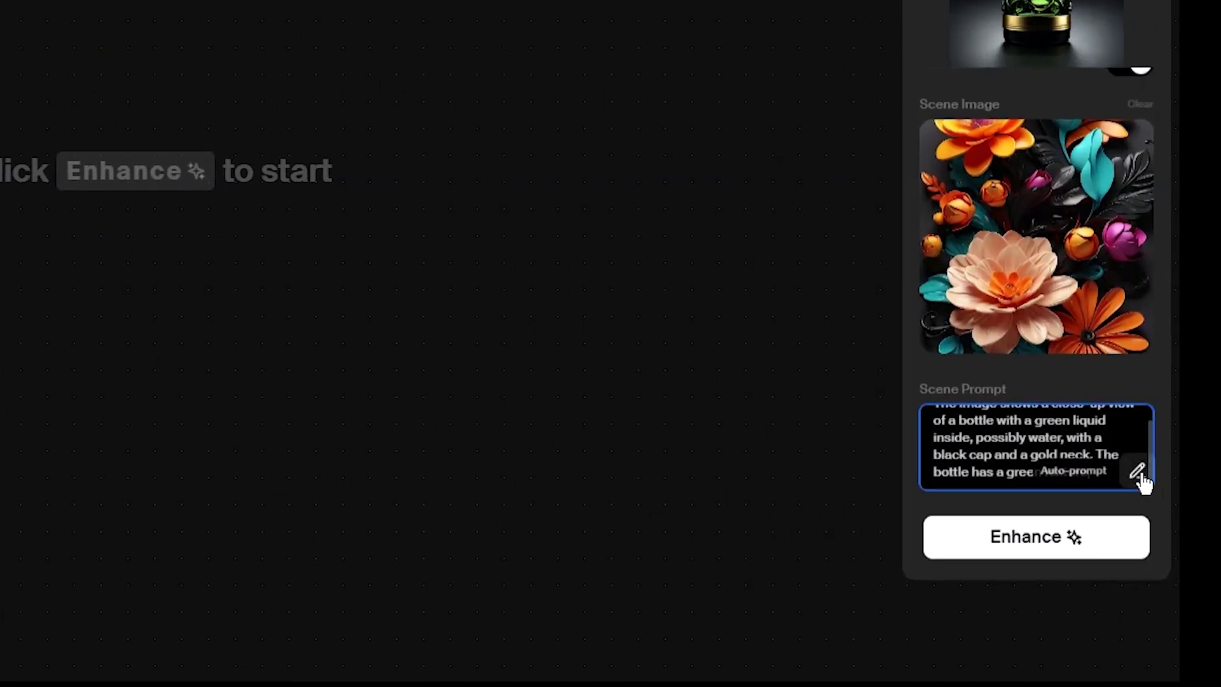
pyautogui.click(1137, 471)
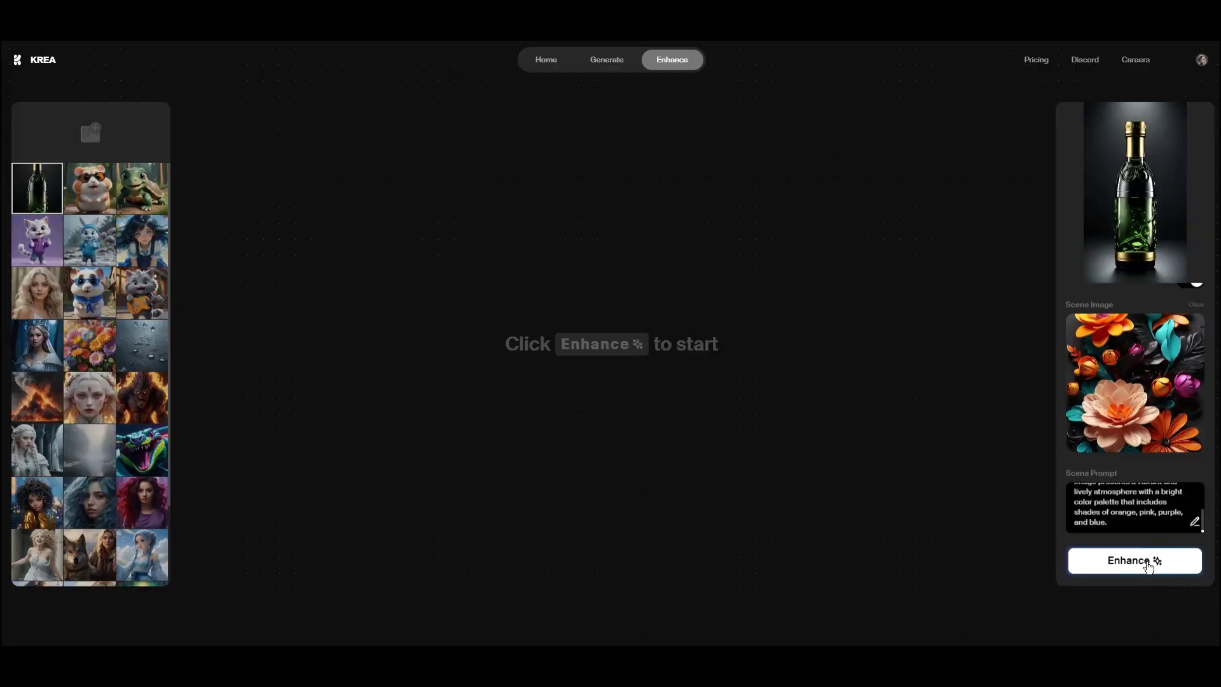
pyautogui.click(1055, 538)
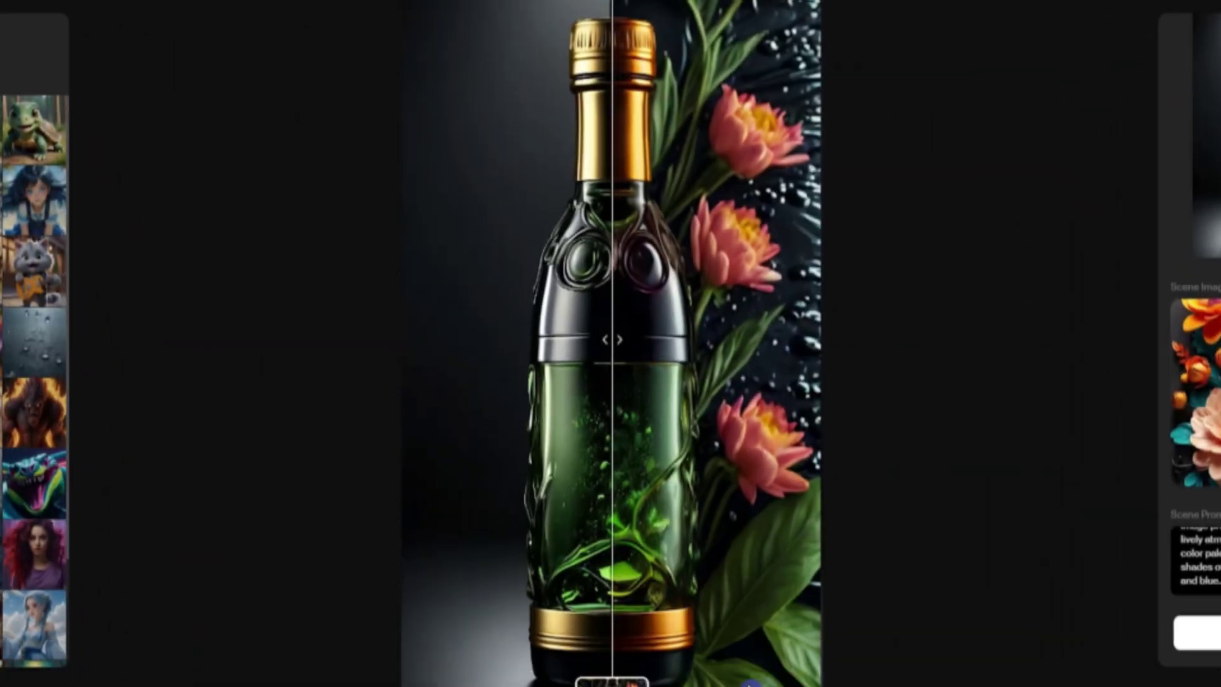